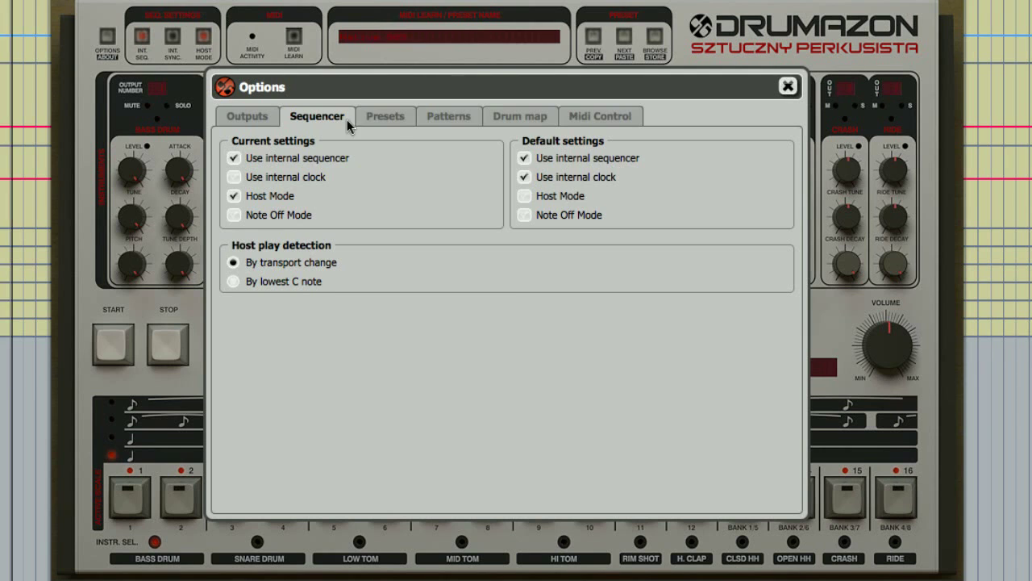
Review the Presets, Patterns, Drum map and Midi Control settings, and close the options
{"action": "left_click", "coordinate": [386, 118]}
{"action": "left_click", "coordinate": [446, 117]}
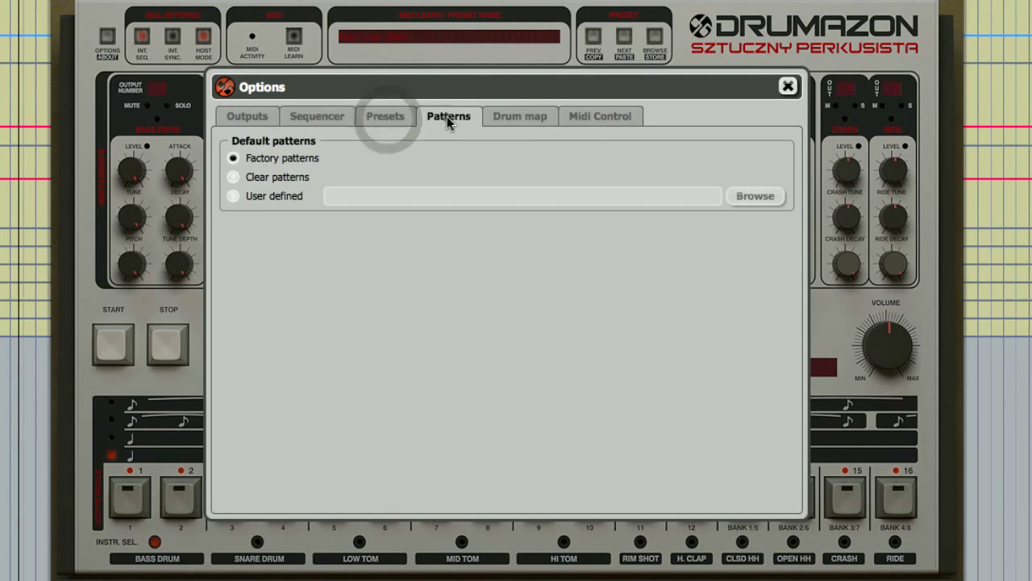
{"action": "left_click", "coordinate": [529, 117]}
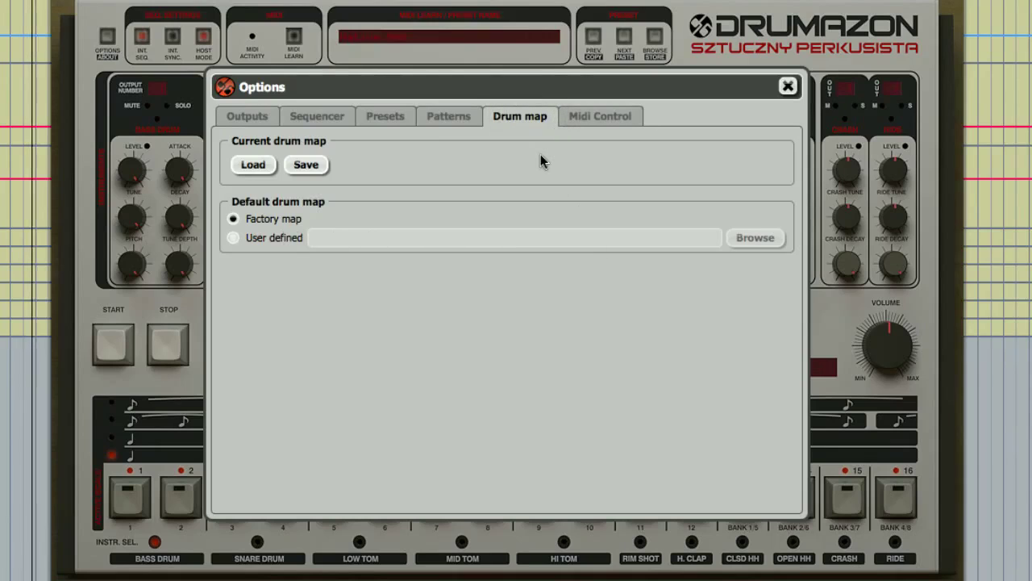
{"action": "left_click", "coordinate": [593, 117]}
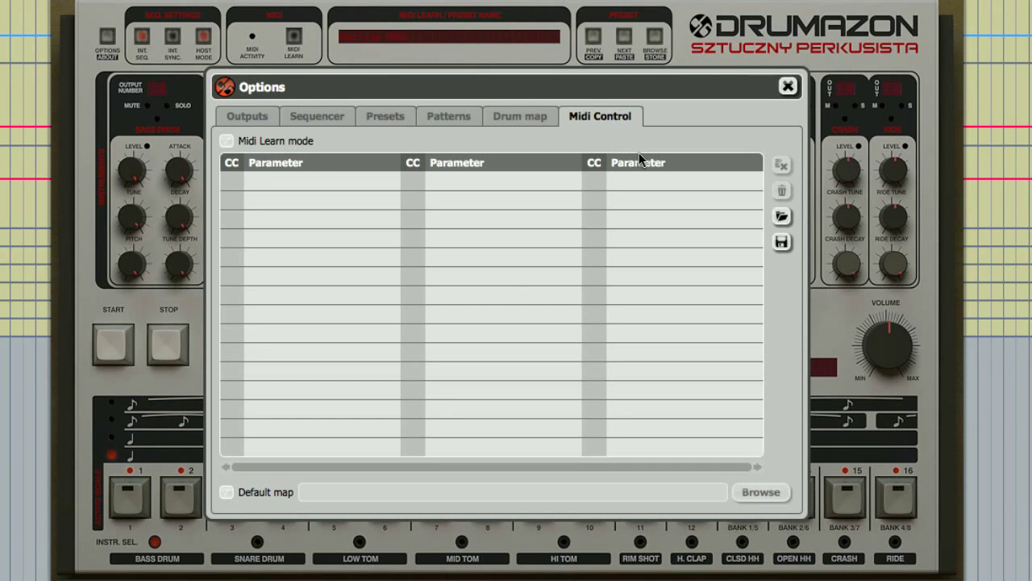
{"action": "left_click", "coordinate": [787, 88]}
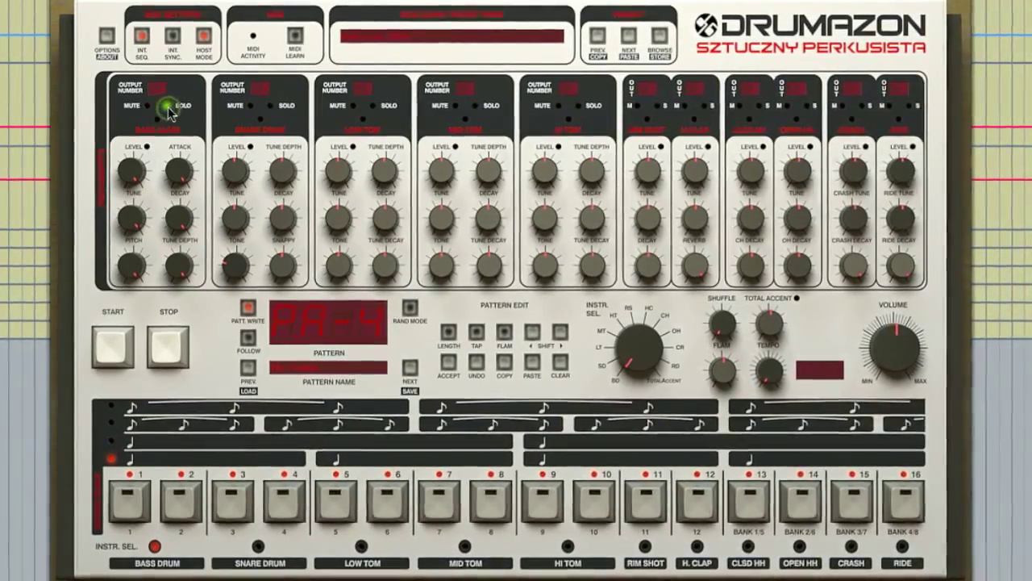
Solo the bass drum, lower its tune depth and pitch, and set its tune to the middle
{"action": "left_click", "coordinate": [167, 107]}
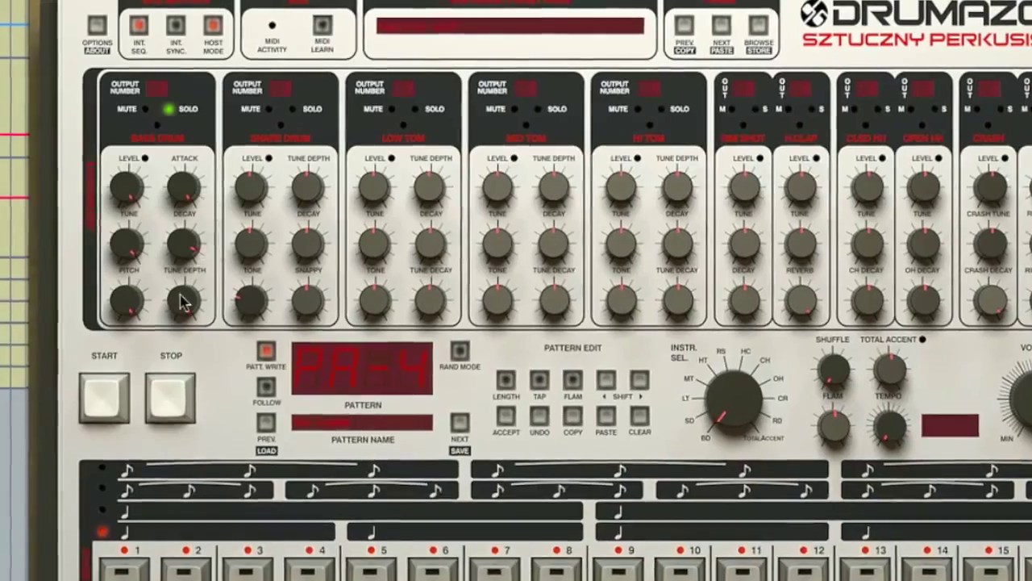
{"action": "left_click", "coordinate": [182, 302]}
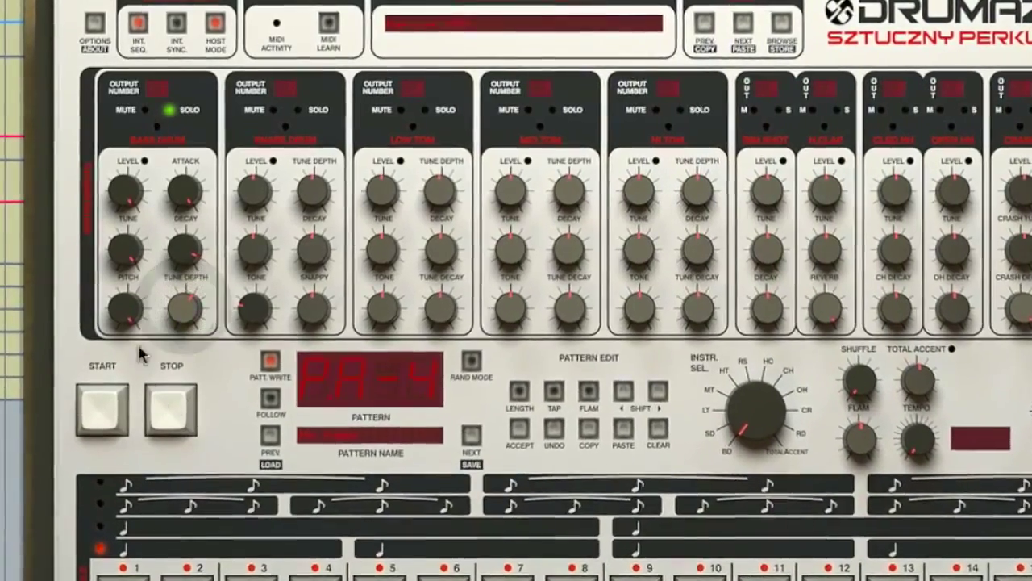
{"action": "left_click", "coordinate": [125, 309]}
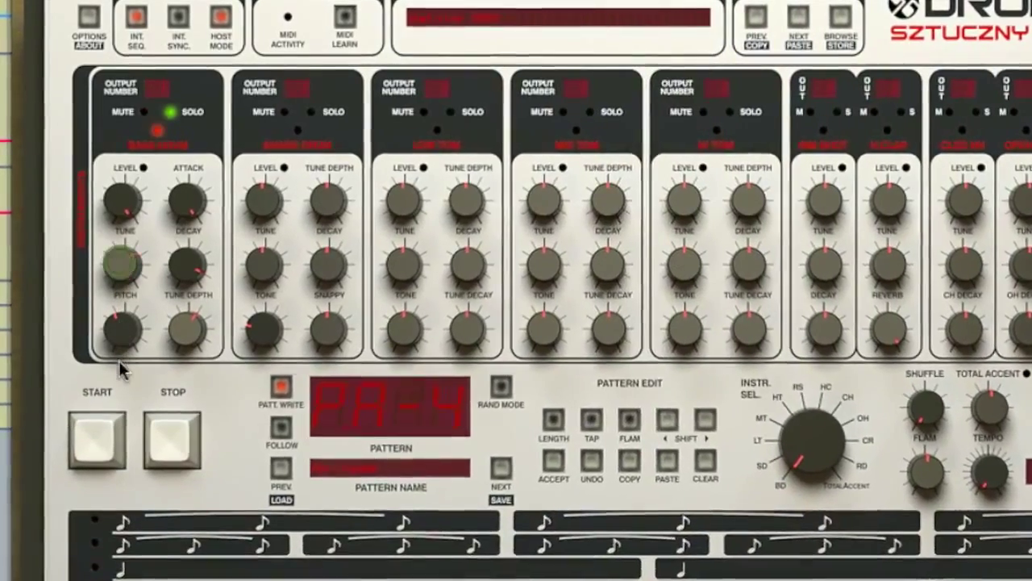
{"action": "left_click", "coordinate": [122, 262]}
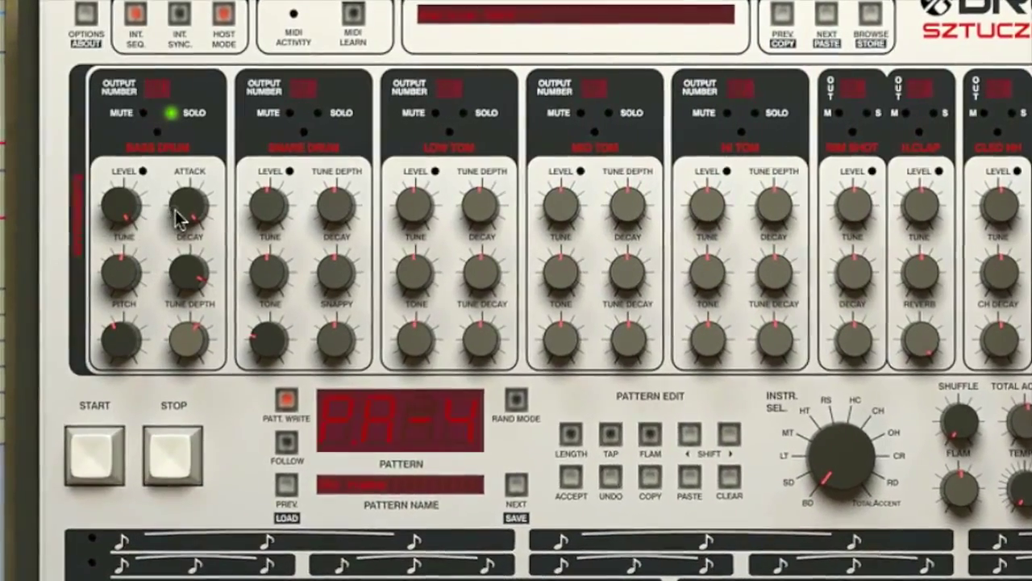
Reshape the bass drum: cut and restore its attack, raise tune depth and pitch, reduce decay, and drop tune to minimum
{"action": "left_click", "coordinate": [181, 210]}
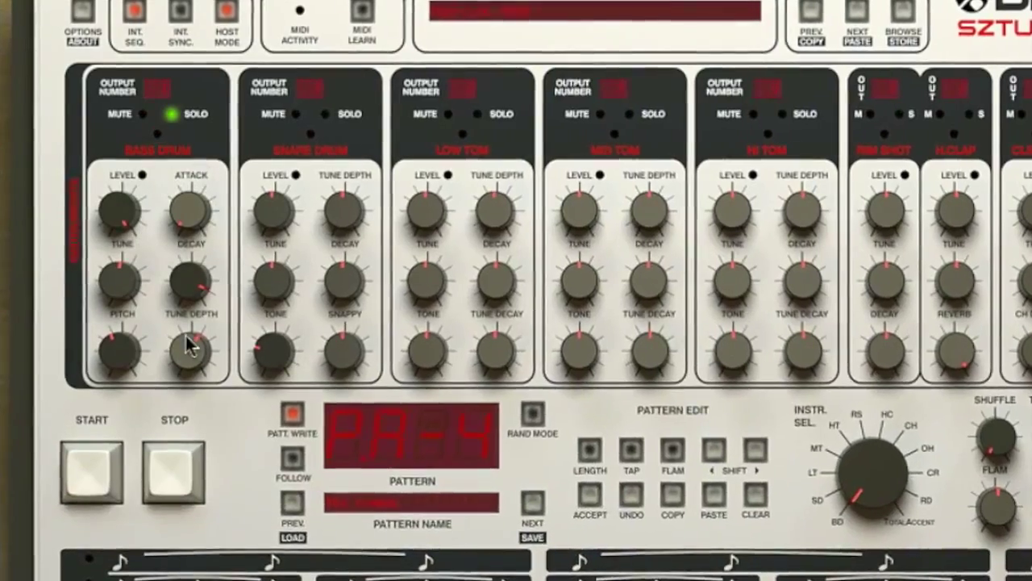
{"action": "left_click_drag", "start_coordinate": [189, 343], "coordinate": [191, 369]}
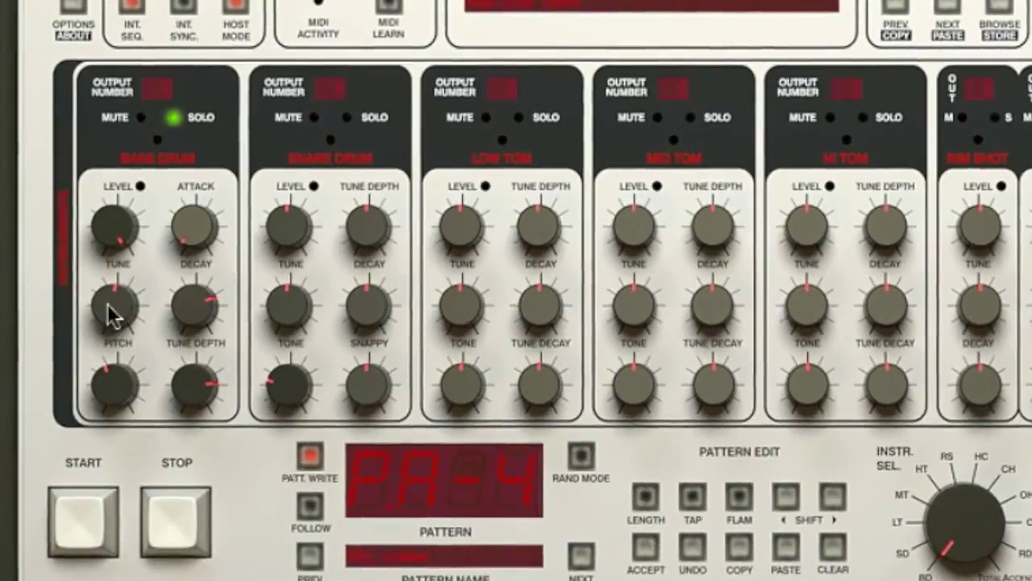
{"action": "left_click_drag", "start_coordinate": [111, 296], "coordinate": [114, 448]}
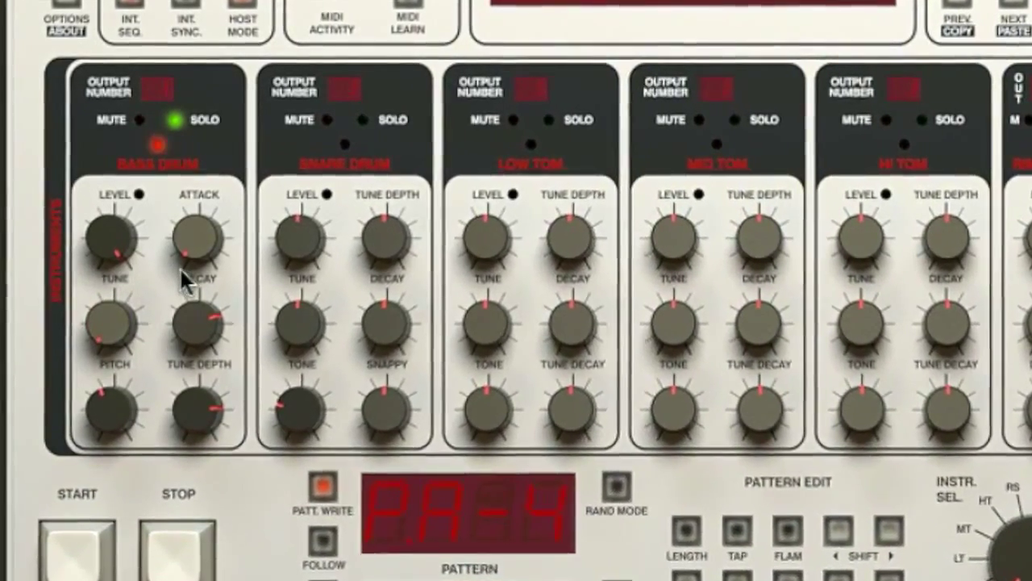
{"action": "left_click_drag", "start_coordinate": [196, 237], "coordinate": [108, 341]}
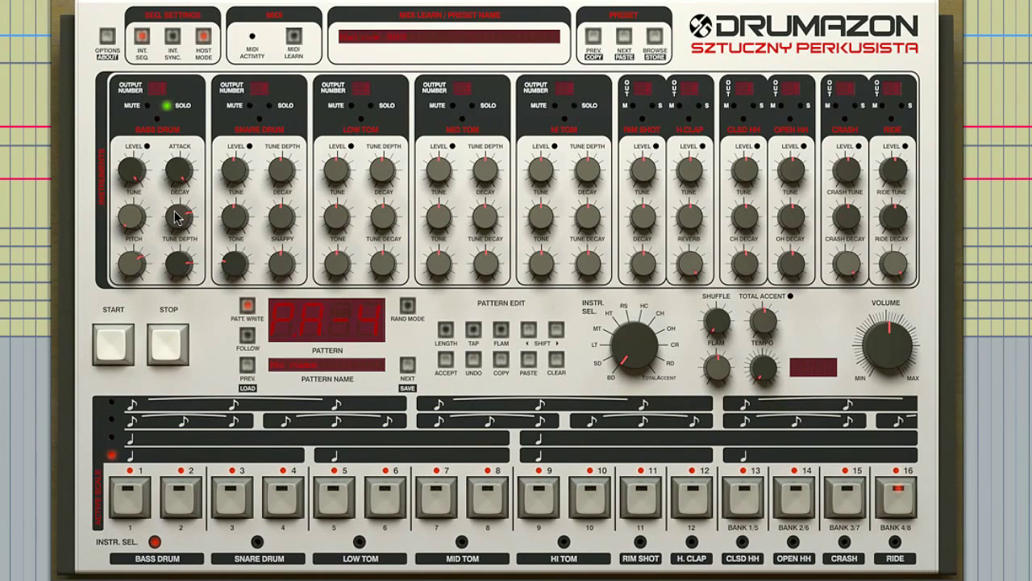
Turn off the bass drum solo and stop playback
{"action": "left_click", "coordinate": [162, 93]}
{"action": "left_click", "coordinate": [162, 348]}
Leave pattern write mode and select pattern 9 in bank 1
{"action": "left_click", "coordinate": [249, 307]}
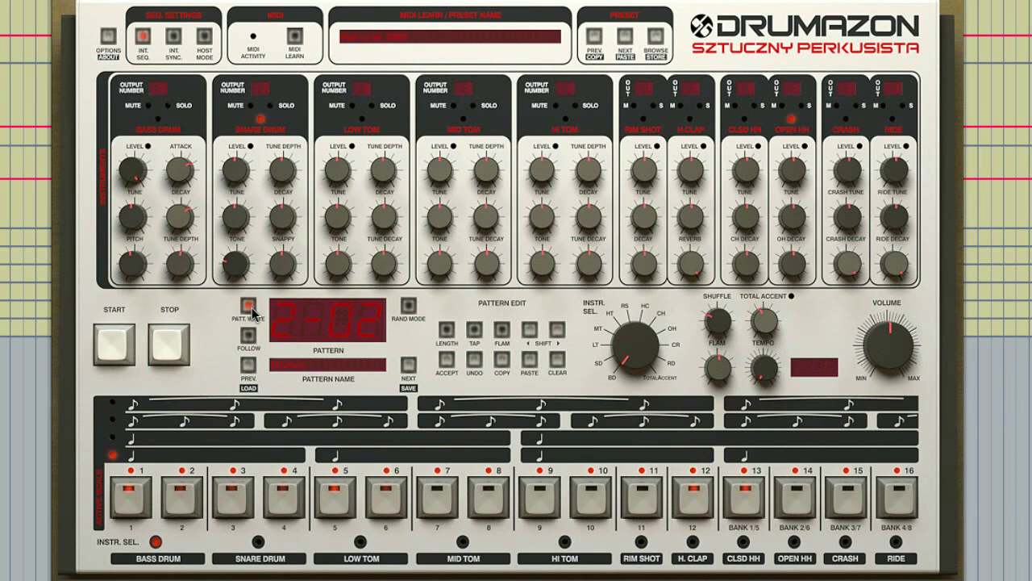
{"action": "left_click", "coordinate": [251, 309]}
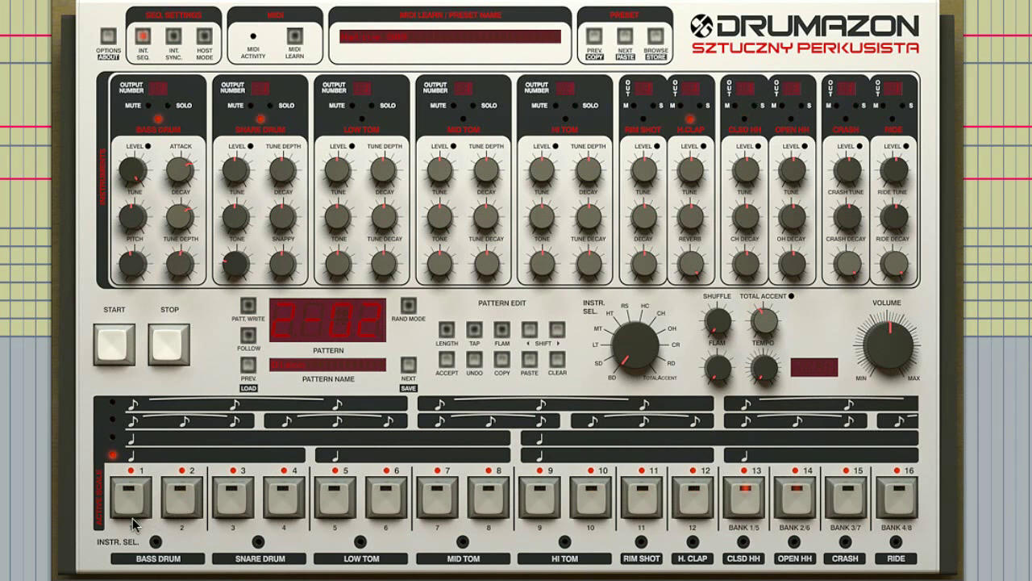
{"action": "left_click", "coordinate": [746, 500]}
{"action": "left_click", "coordinate": [540, 497]}
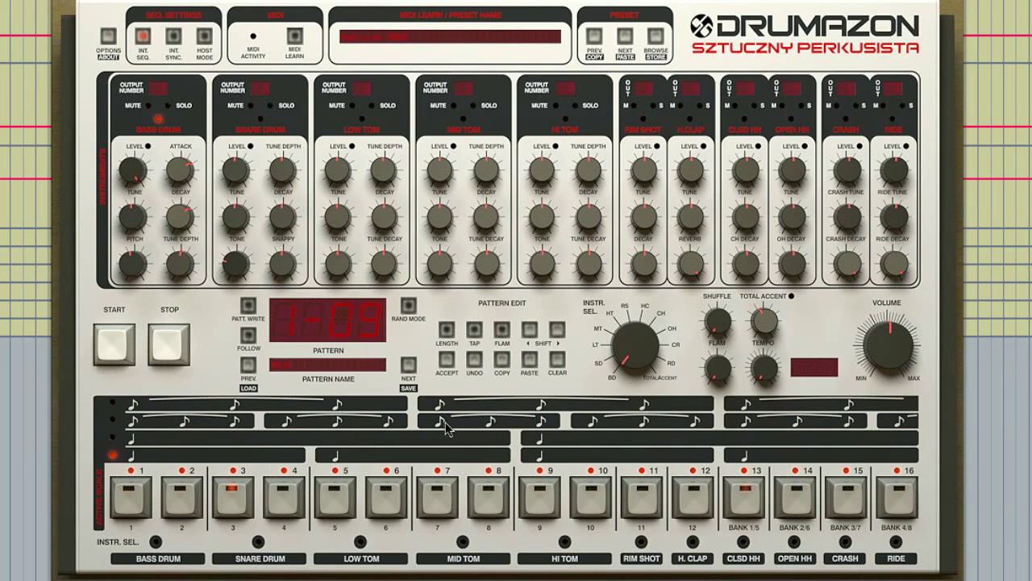
Switch to bank 2 and select pattern 2
{"action": "left_click", "coordinate": [751, 497]}
{"action": "left_click", "coordinate": [797, 500]}
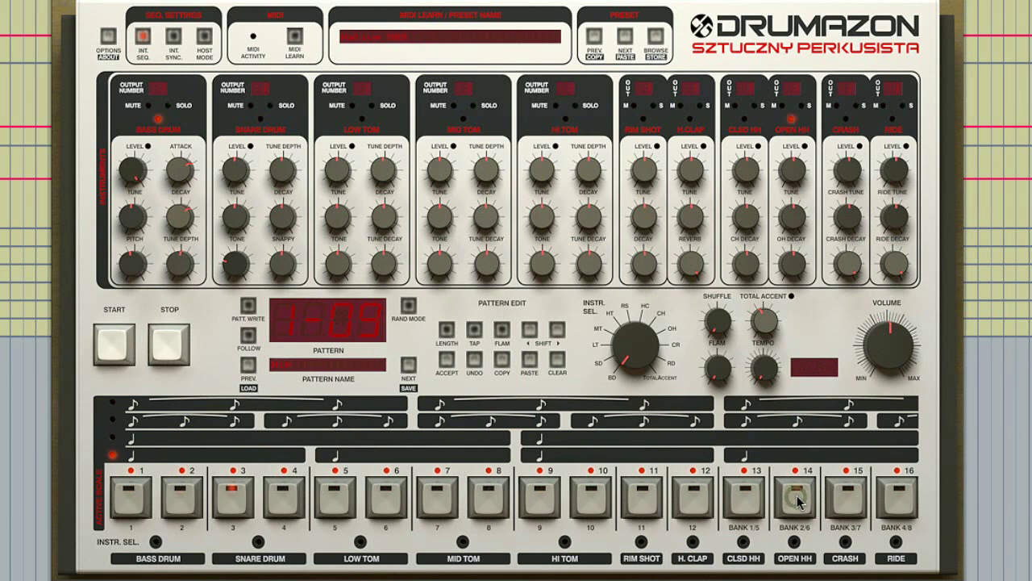
{"action": "left_click", "coordinate": [178, 507]}
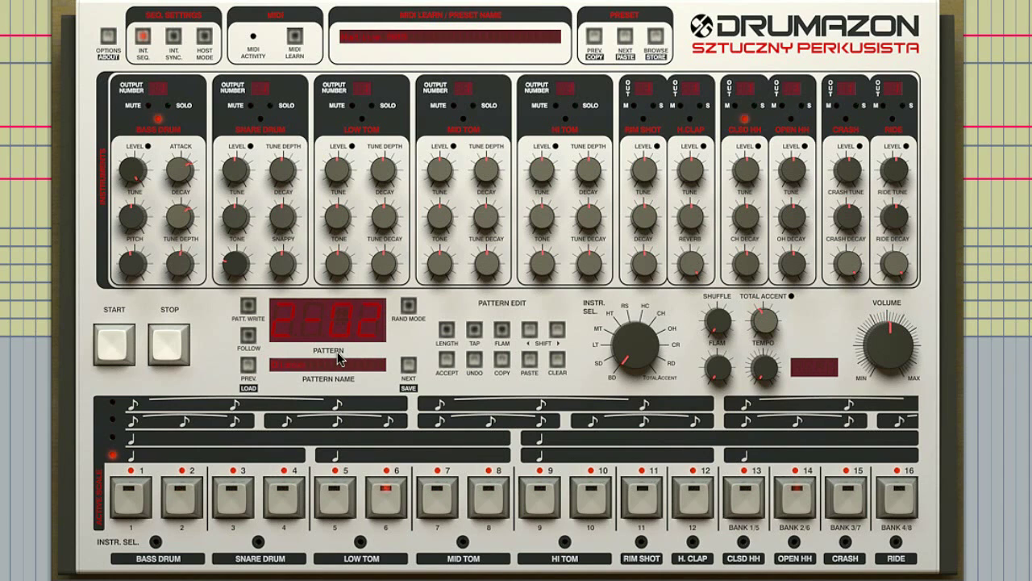
Turn on pattern write mode, solo the bass drum, and edit its hits on steps 2 to 9 of the pattern
{"action": "left_click", "coordinate": [251, 311]}
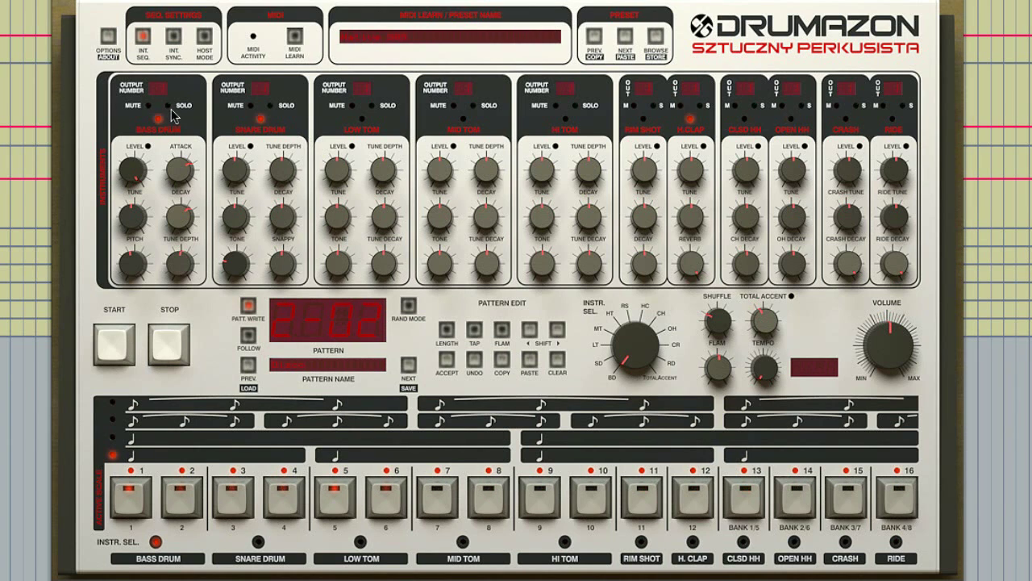
{"action": "left_click", "coordinate": [178, 505]}
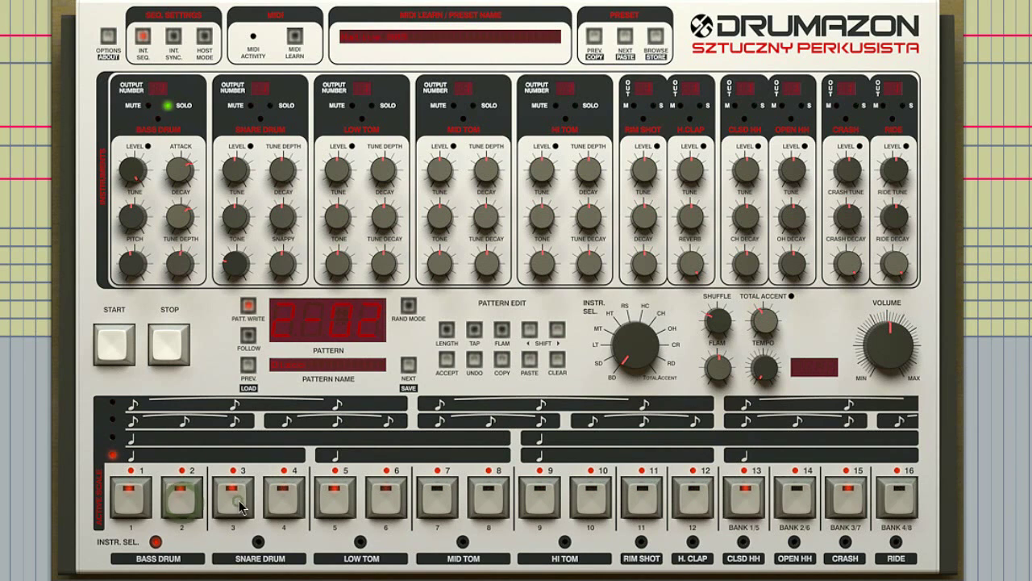
{"action": "left_click", "coordinate": [427, 503]}
{"action": "left_click", "coordinate": [428, 503]}
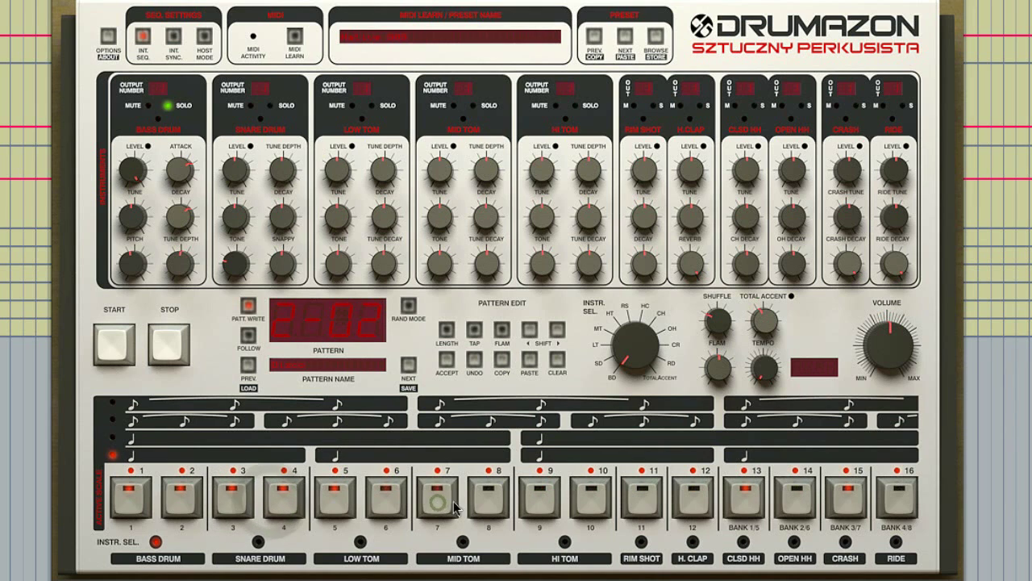
{"action": "left_click", "coordinate": [545, 504]}
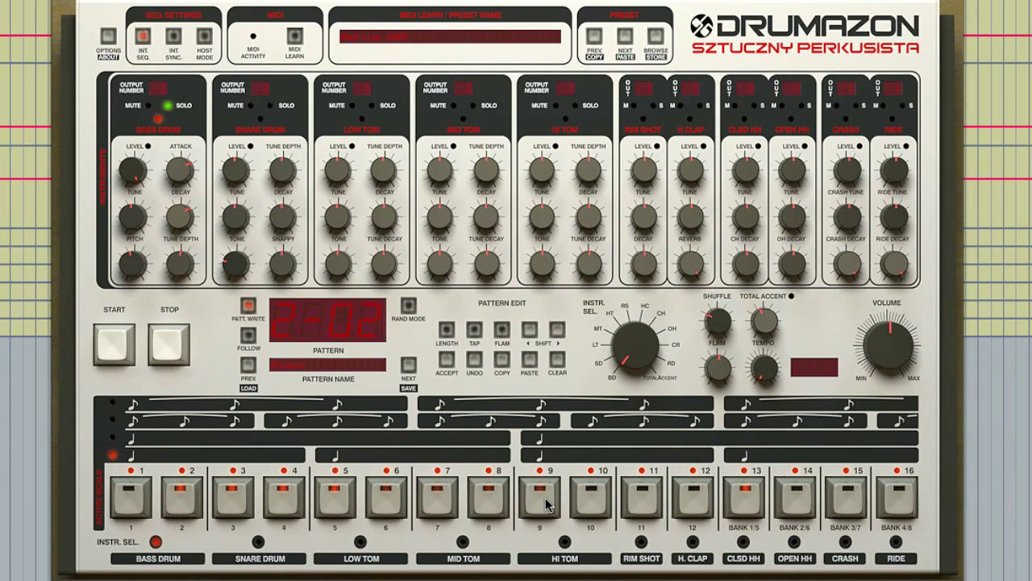
Shorten the pattern length to 8 steps and leave length editing
{"action": "left_click", "coordinate": [448, 333]}
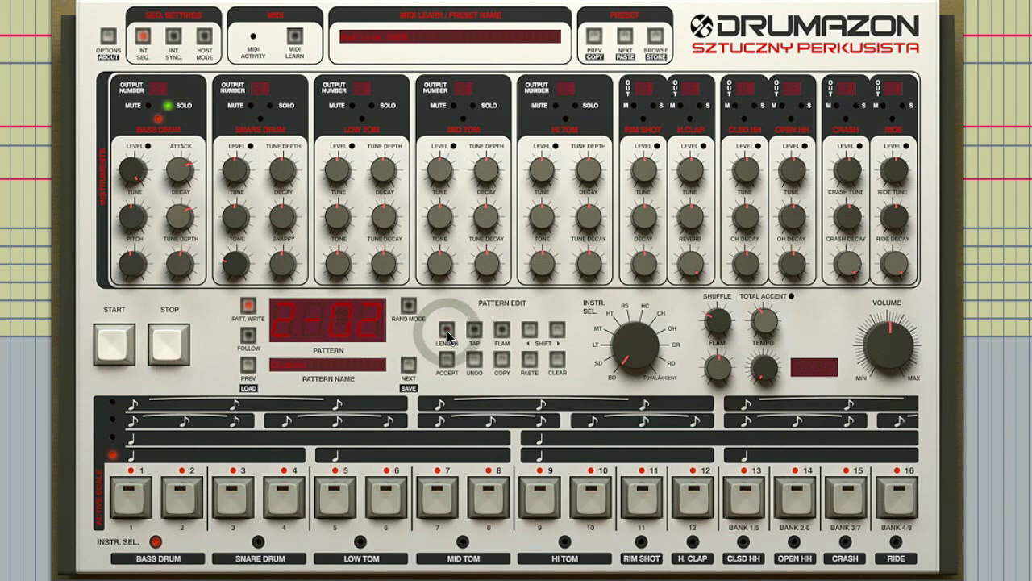
{"action": "left_click", "coordinate": [499, 505]}
{"action": "left_click", "coordinate": [497, 501]}
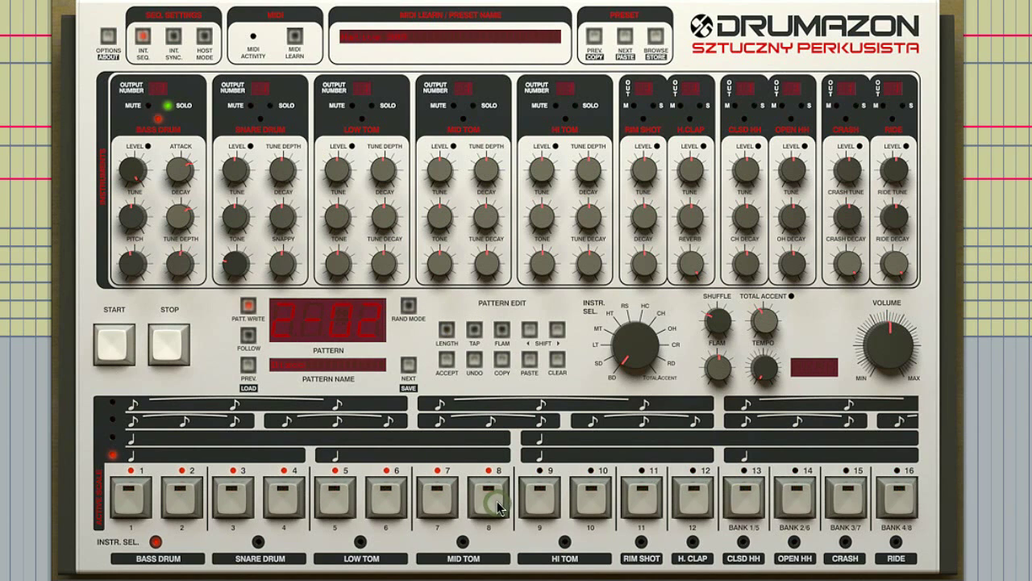
{"action": "left_click", "coordinate": [450, 335]}
{"action": "left_click", "coordinate": [451, 334]}
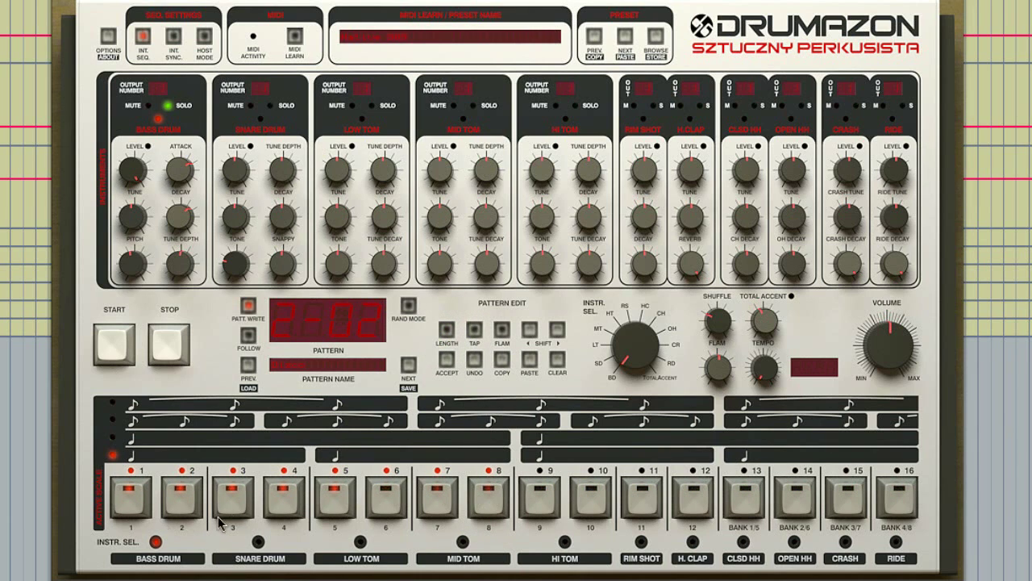
Turn on tap mode, tap a snare drum hit on step pad 4, and turn tap mode off
{"action": "left_click", "coordinate": [476, 337]}
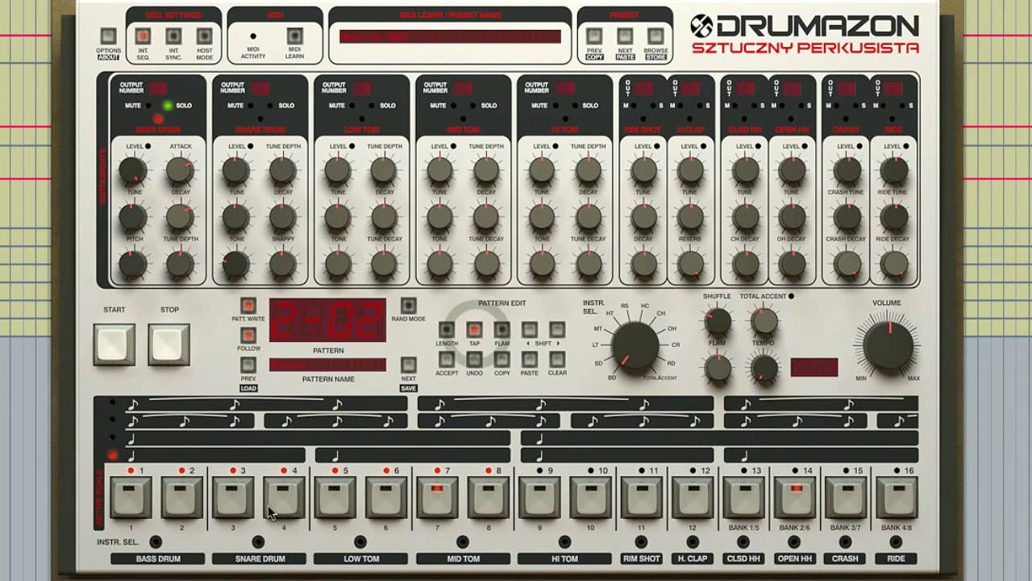
{"action": "left_click", "coordinate": [281, 505]}
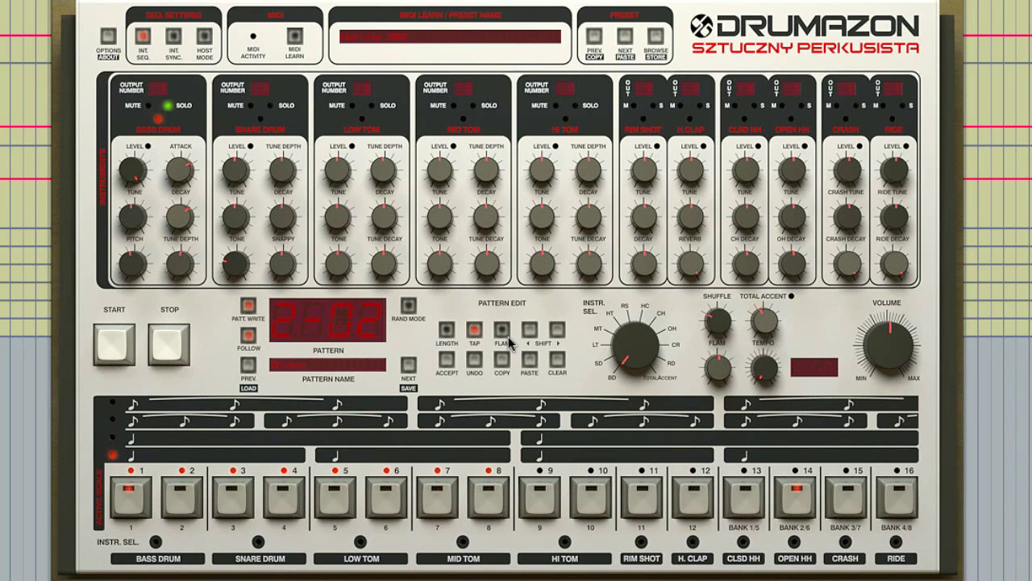
{"action": "left_click", "coordinate": [475, 329]}
Switch flam mode on and off, and shift the bass drum pattern one step right and back several steps left
{"action": "left_click", "coordinate": [502, 331]}
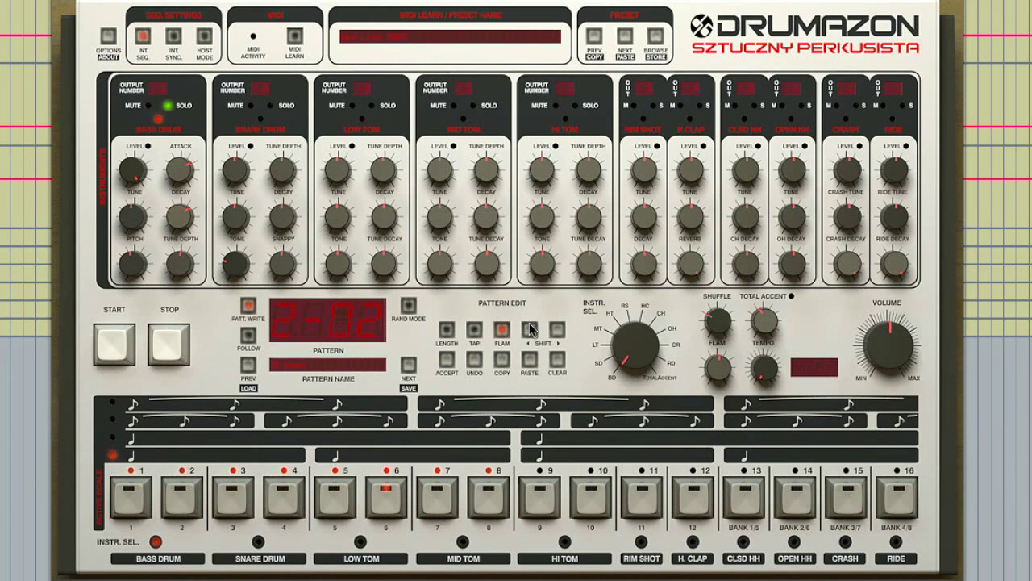
{"action": "left_click", "coordinate": [503, 330]}
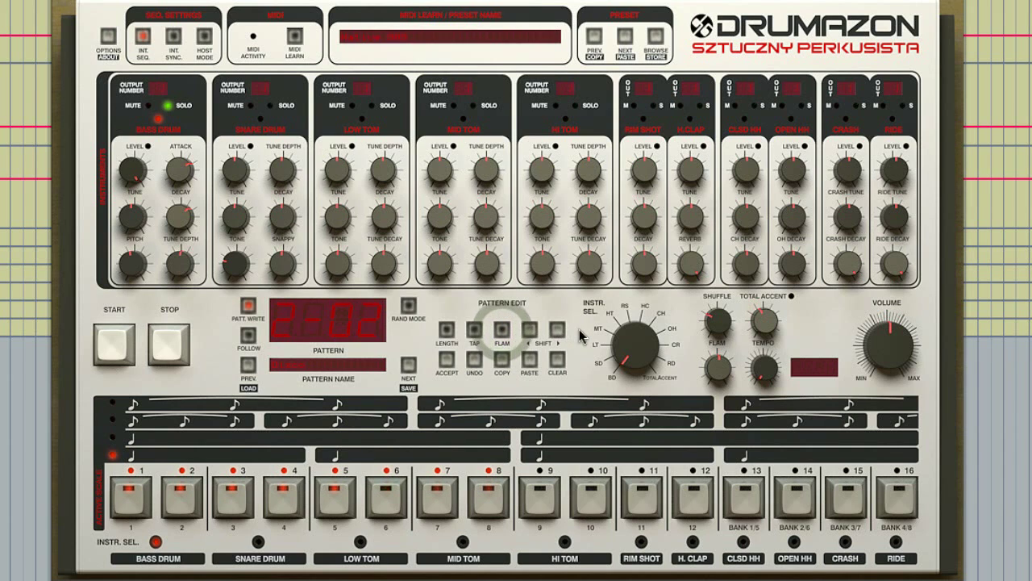
{"action": "left_click", "coordinate": [556, 331]}
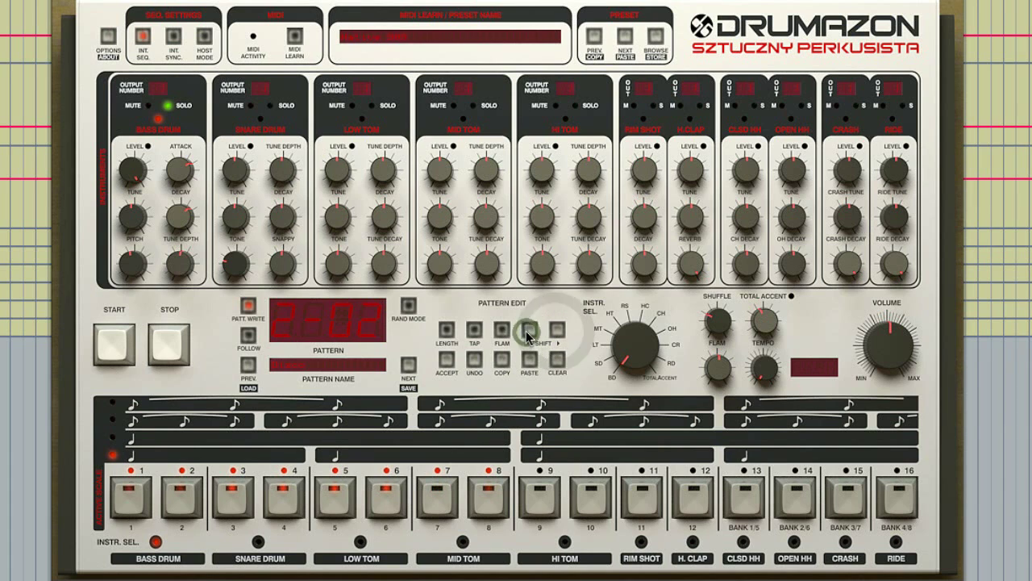
{"action": "left_click", "coordinate": [529, 332]}
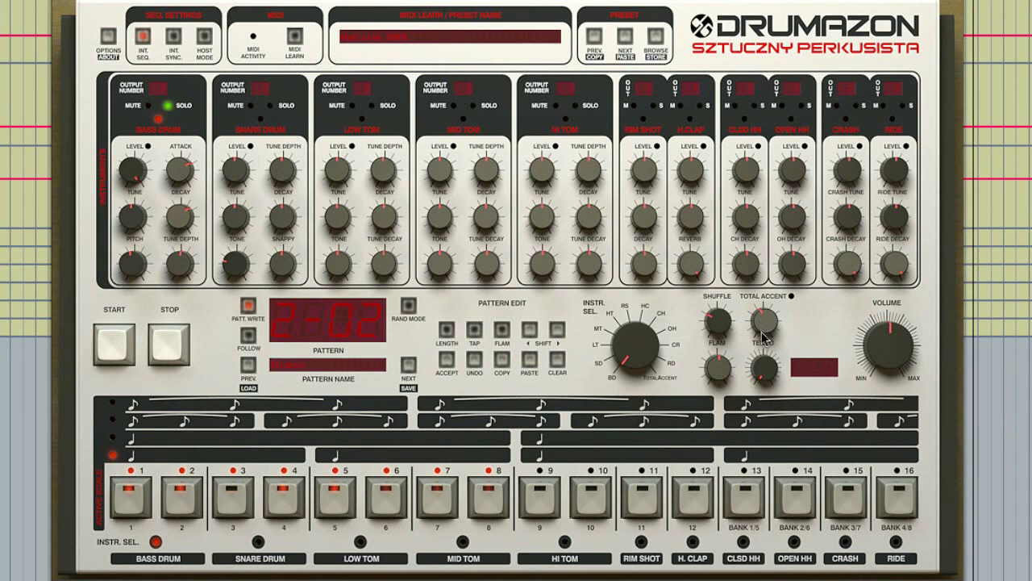
Adjust the shuffle amount of the pattern
{"action": "left_click", "coordinate": [719, 330]}
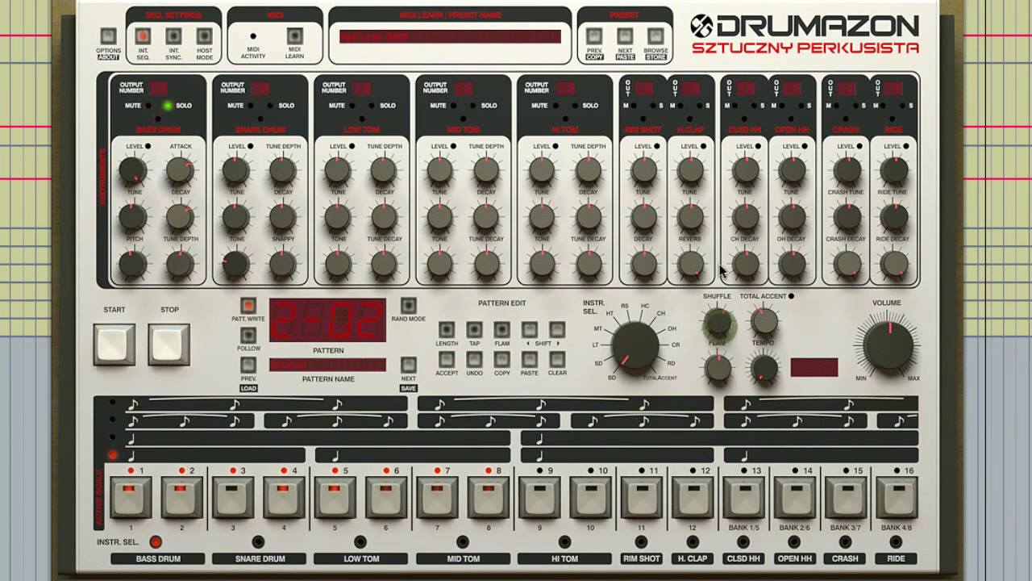